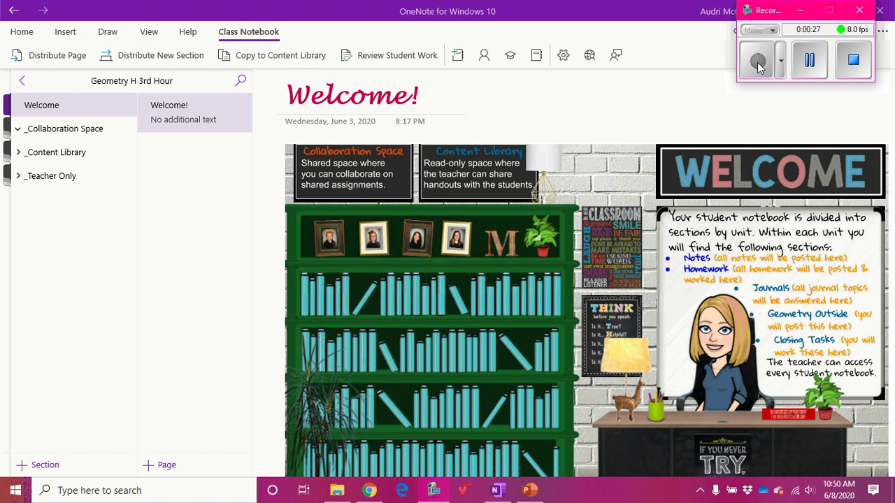
# - Bring the OneNote window showing the Geometry H 3rd Hour notebook into focus
pyautogui.click(456, 63)
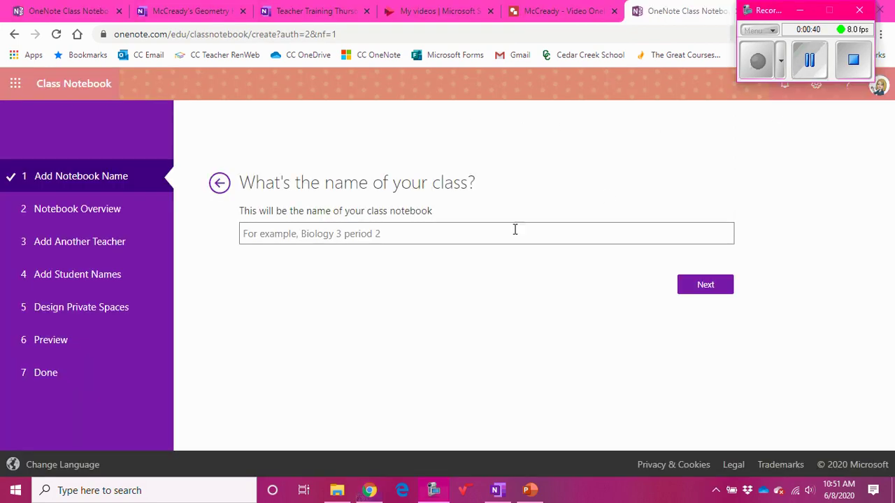
# - Name the class notebook with the teacher's name plus 'Pre-Algebra Class 5th Hour', skipping teachers and students
pyautogui.click(387, 235)
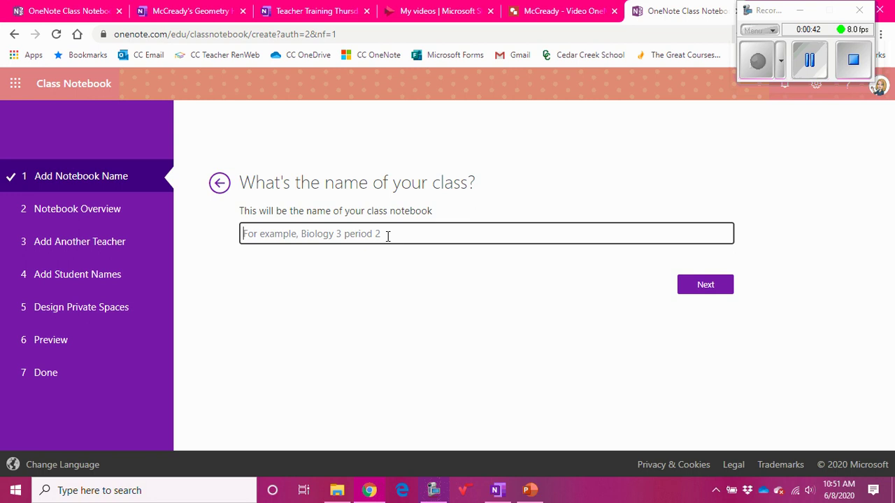
pyautogui.write("McCready's ")
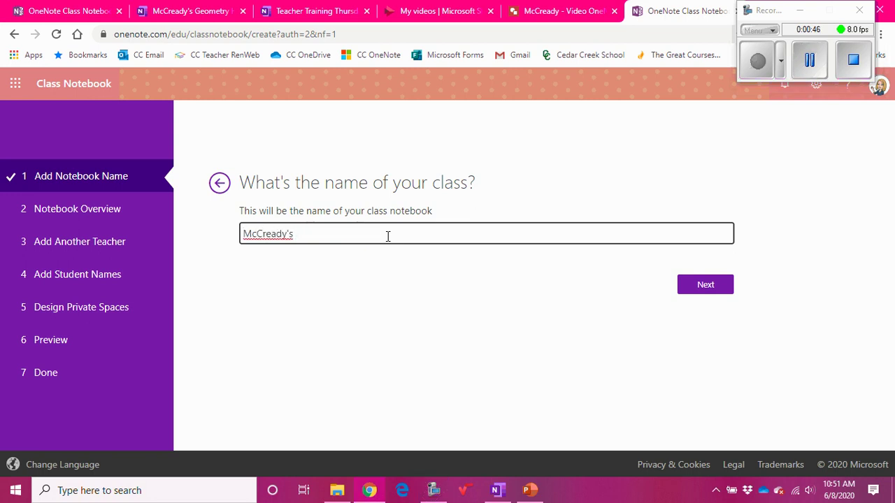
pyautogui.write('Pre-Algebra Class')
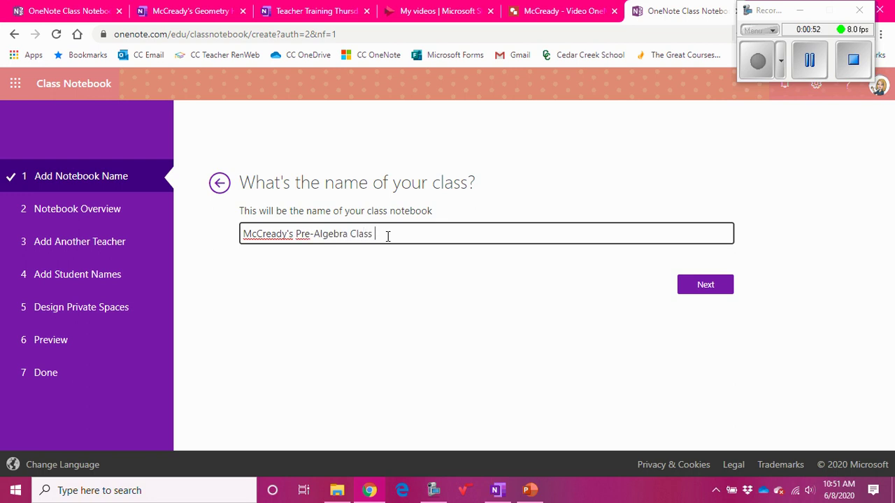
pyautogui.write(' 5th Hour')
pyautogui.click(723, 289)
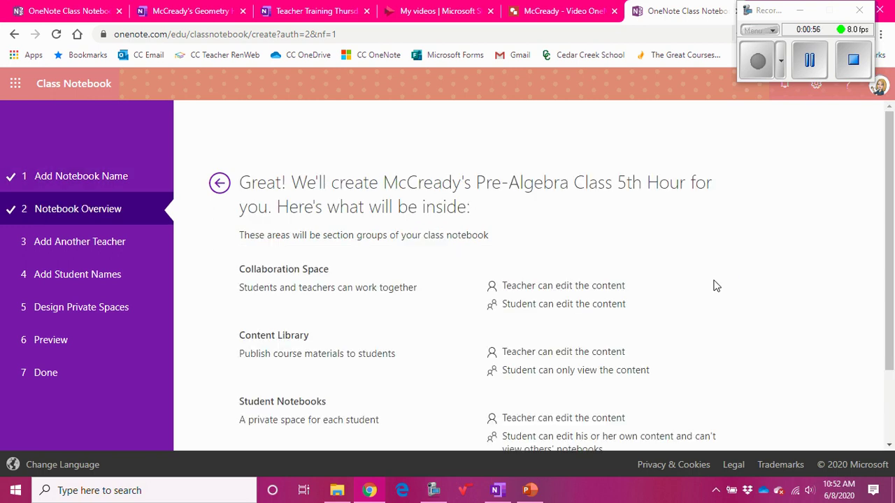
pyautogui.scroll(-1, 721, 301)
pyautogui.click(702, 409)
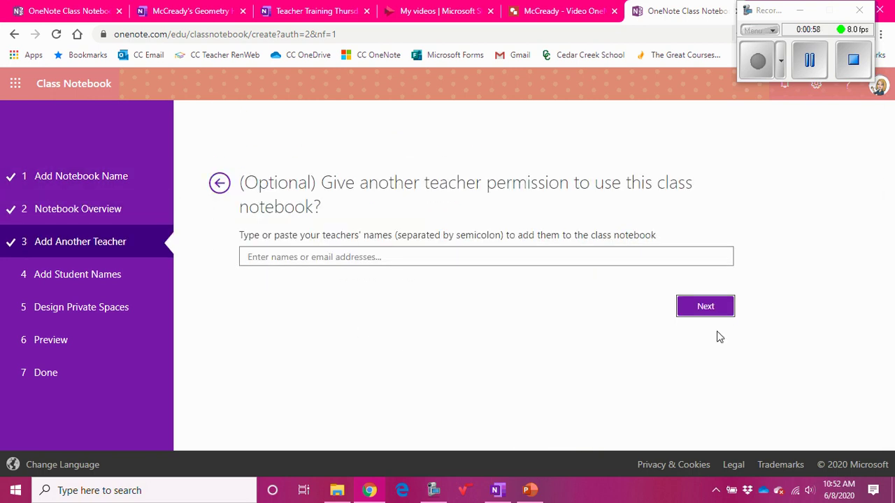
pyautogui.click(713, 306)
pyautogui.click(711, 284)
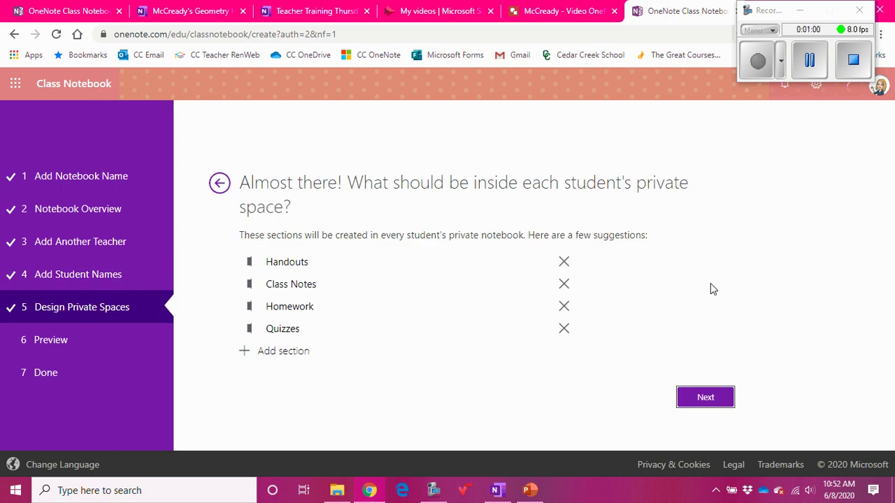
# - Remove the Handouts, Class Notes, Homework and Quizzes student sections, then continue to the preview
pyautogui.click(564, 263)
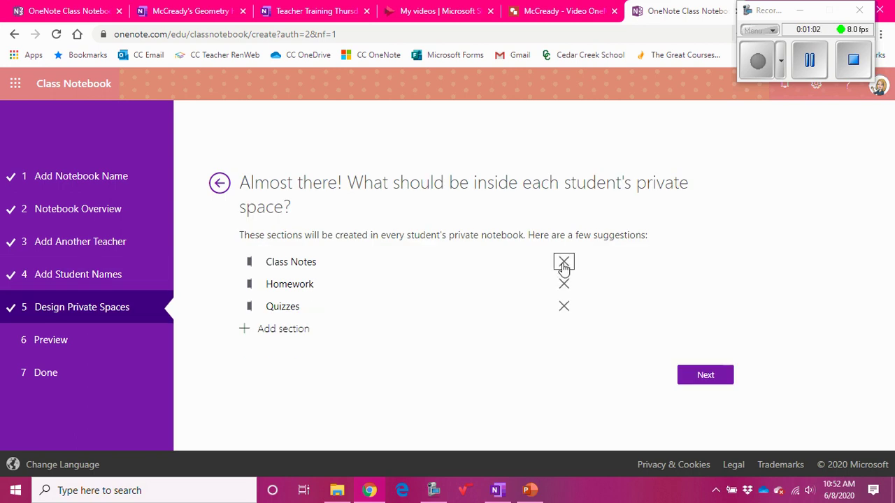
pyautogui.click(564, 263)
pyautogui.click(564, 262)
pyautogui.click(564, 263)
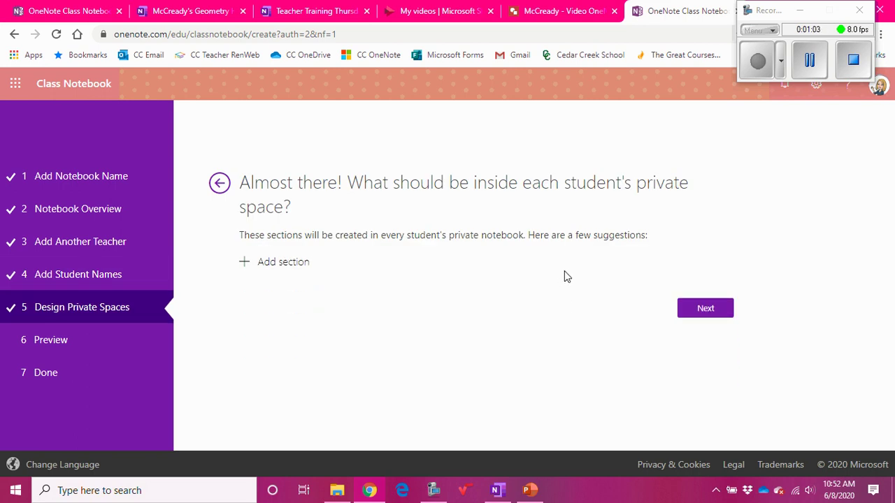
pyautogui.click(708, 318)
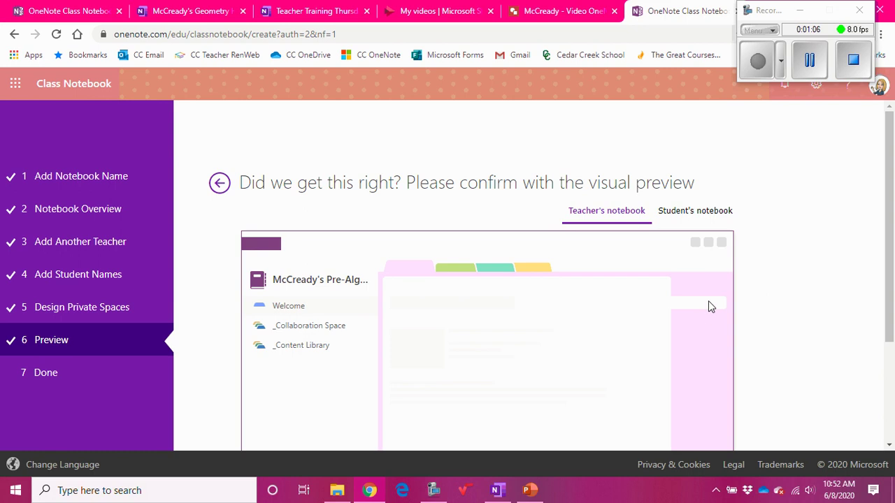
# - Review the teacher's and the student's notebook previews
pyautogui.scroll(-2, 709, 305)
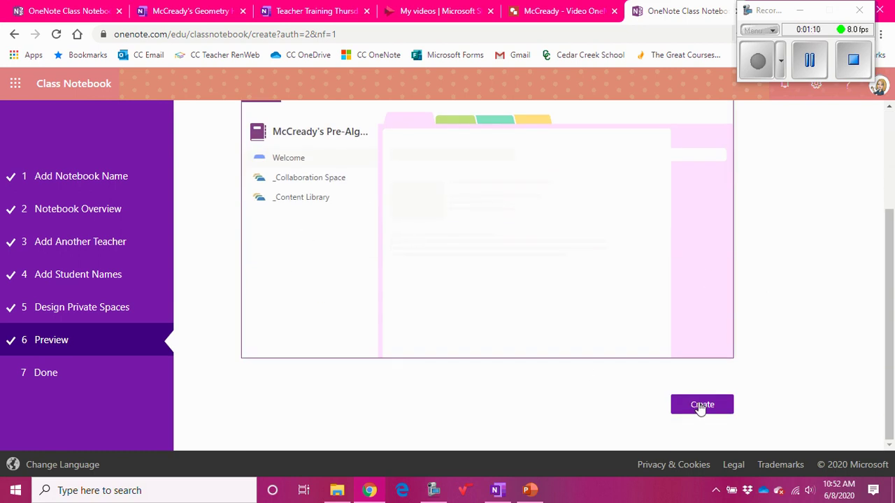
pyautogui.scroll(2, 639, 203)
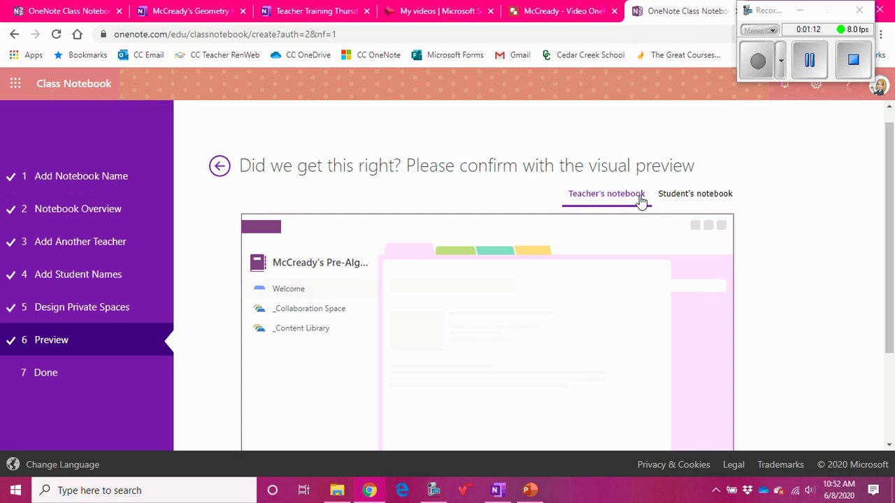
pyautogui.click(703, 194)
pyautogui.scroll(-1, 594, 343)
pyautogui.scroll(-3, 594, 344)
# - Create the Pre-Algebra Class 5th Hour notebook and dismiss the sharing notification
pyautogui.click(702, 404)
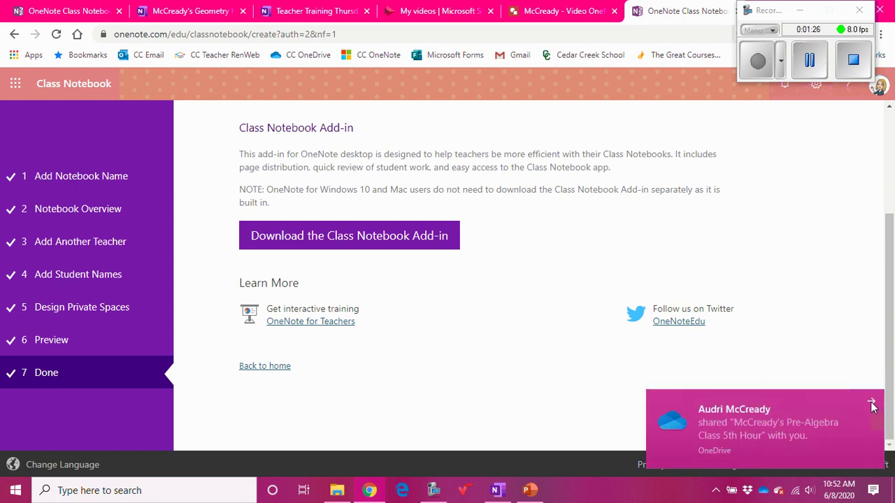
pyautogui.click(872, 404)
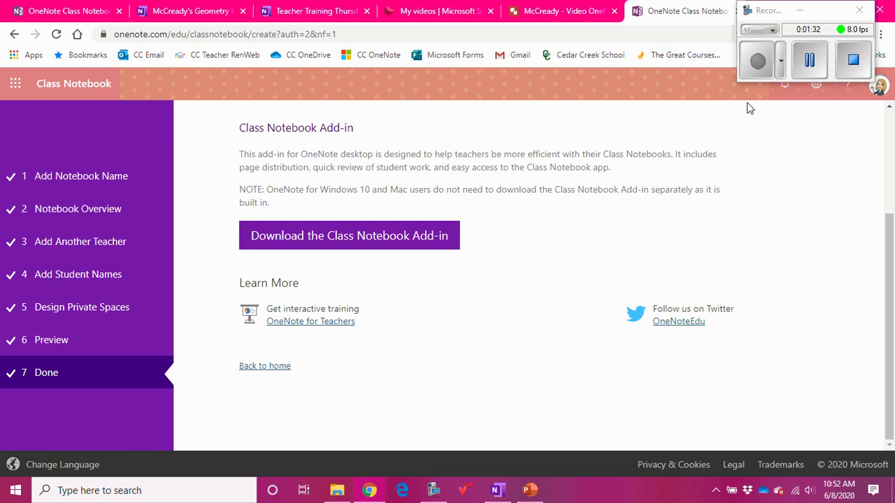
pyautogui.click(810, 62)
pyautogui.click(744, 61)
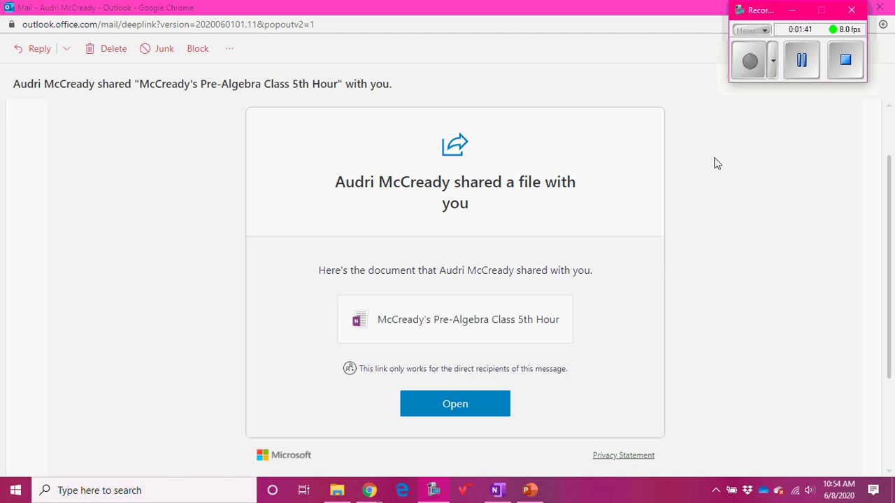
# - Open the Pre-Algebra Class 5th Hour notebook from the sharing email's Open button
pyautogui.click(447, 409)
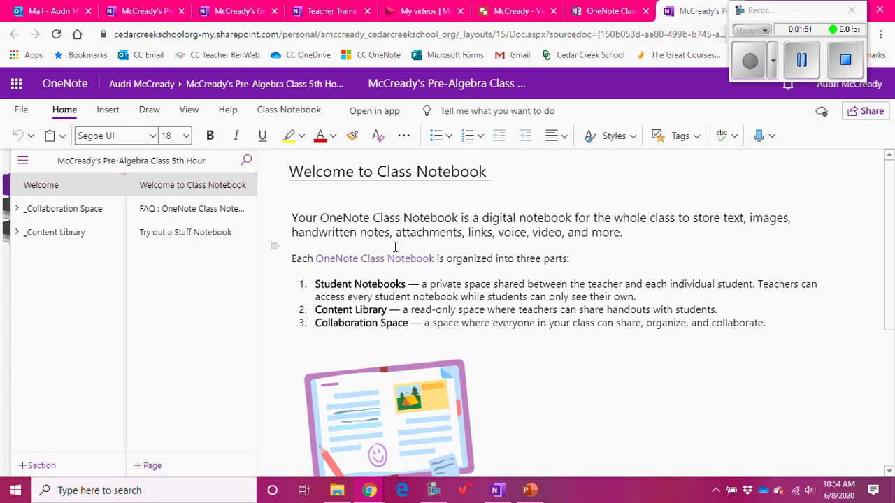
# - Open Manage Notebooks from the Class Notebook ribbon tab
pyautogui.click(293, 111)
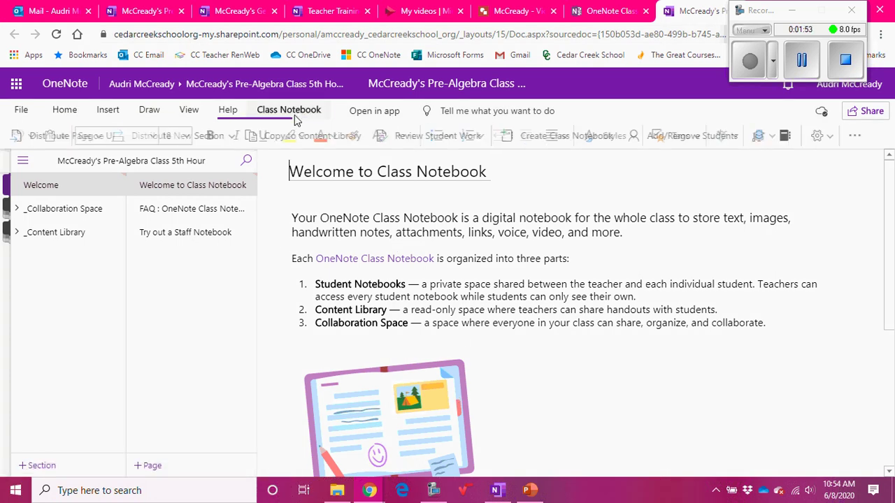
pyautogui.click(787, 137)
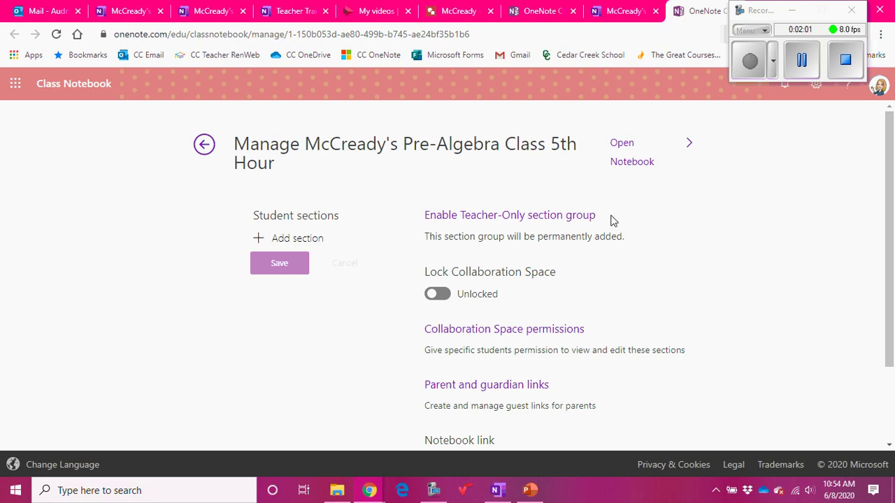
# - Enable the Teacher-Only section group, lock the Collaboration Space, then return to desktop OneNote
pyautogui.click(484, 224)
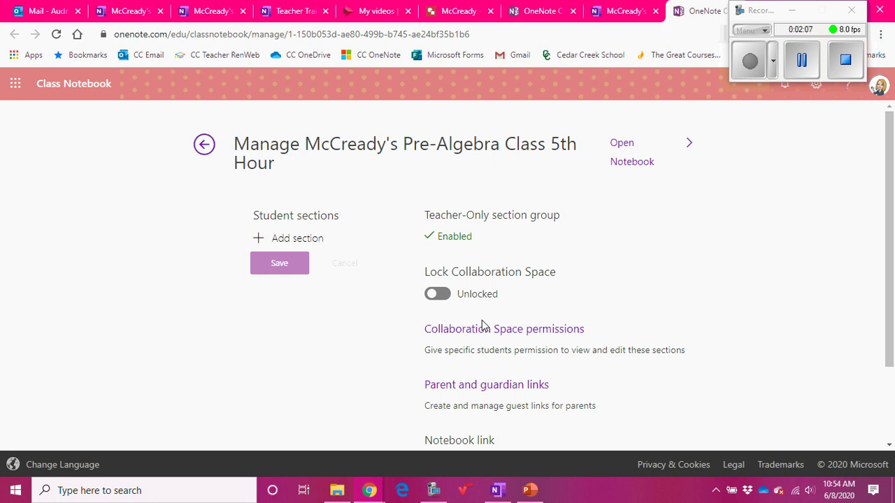
pyautogui.click(441, 295)
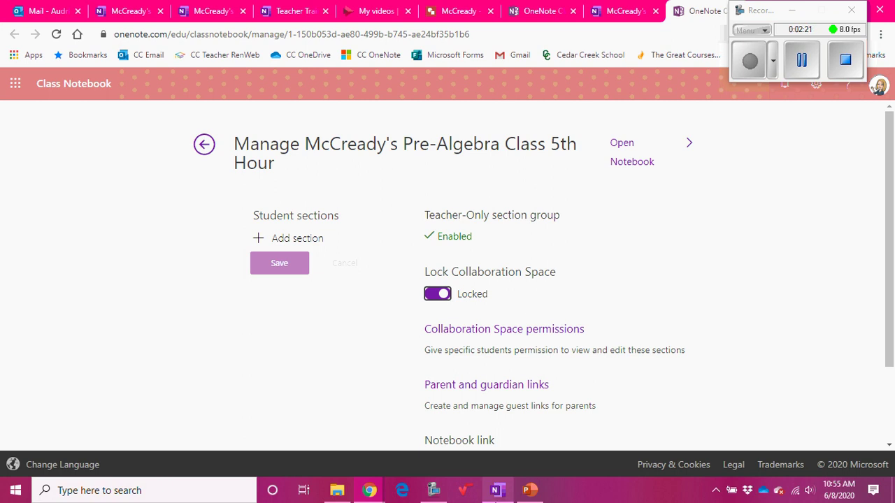
pyautogui.moveTo(496, 491)
pyautogui.click(507, 433)
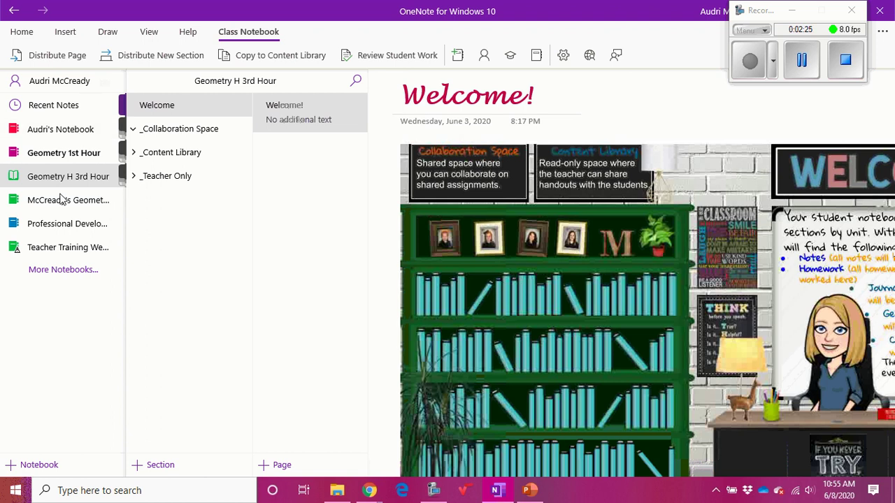
# - Open the Pre-Algebra Class 5th Hour notebook via More Notebooks and view it
pyautogui.click(61, 278)
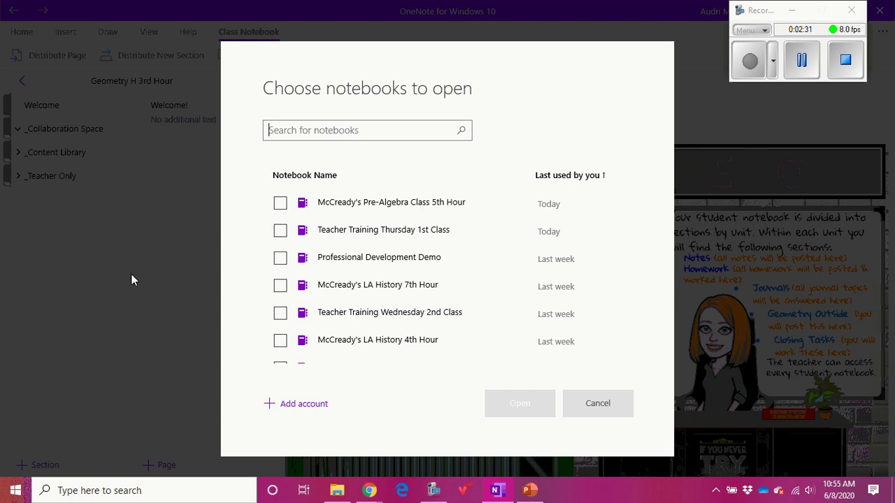
pyautogui.click(282, 208)
pyautogui.click(516, 404)
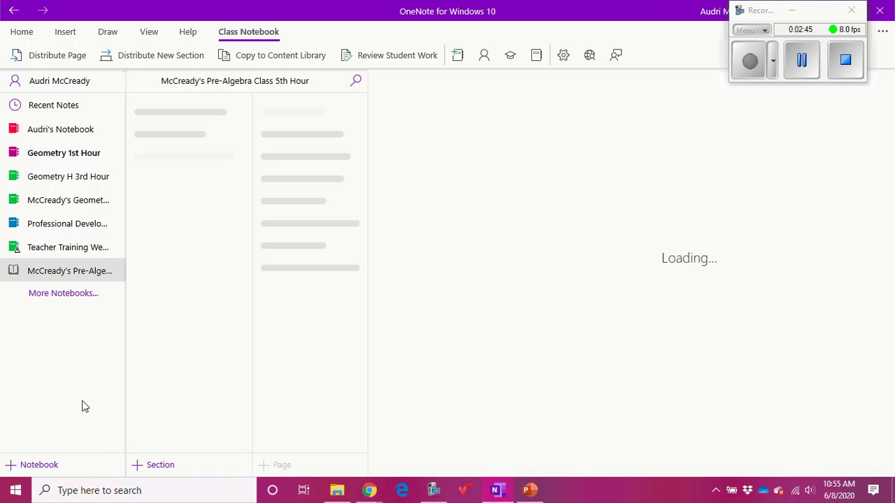
pyautogui.click(62, 272)
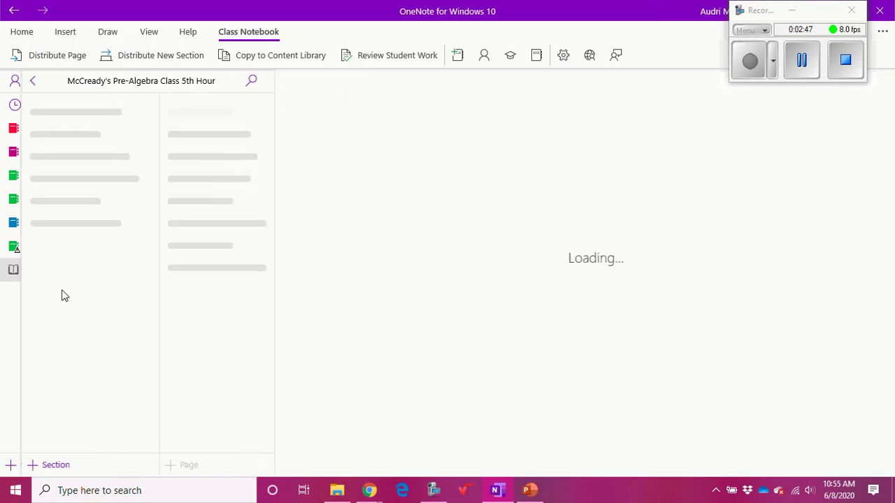
pyautogui.click(16, 80)
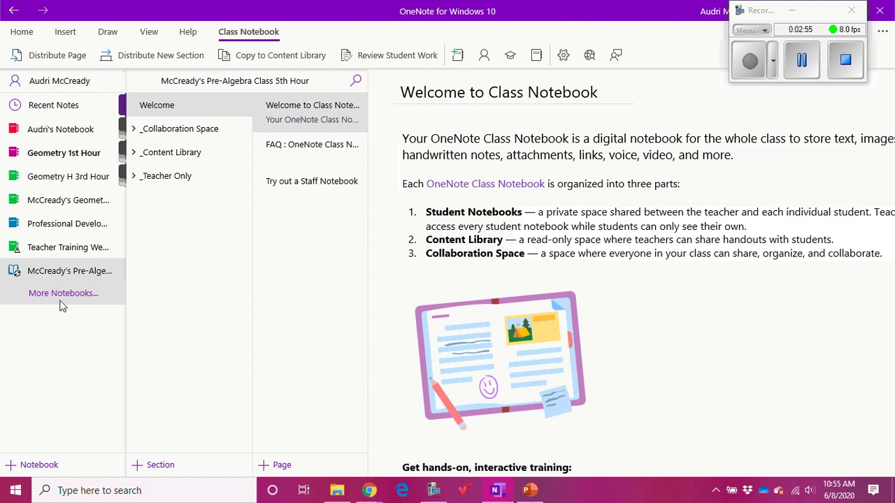
# - Open Geometry 1st Hour and collapse and re-expand its _Teacher Only and Unit 1 section groups
pyautogui.click(73, 155)
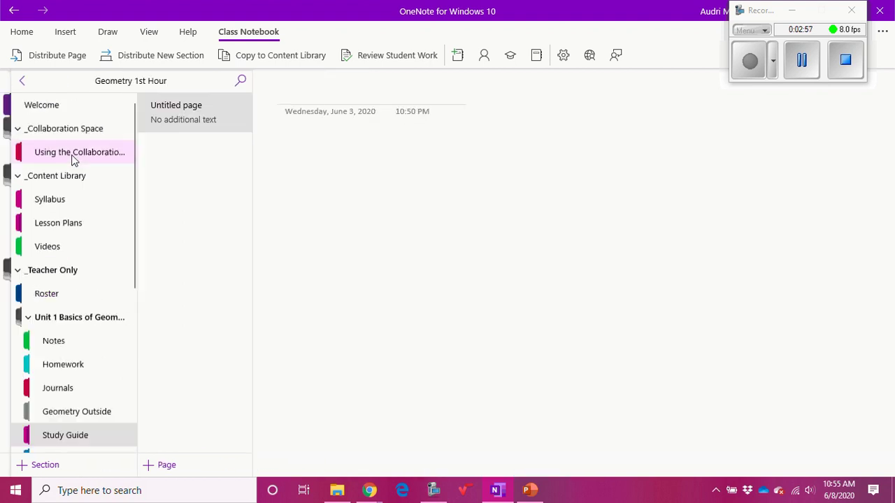
pyautogui.click(21, 271)
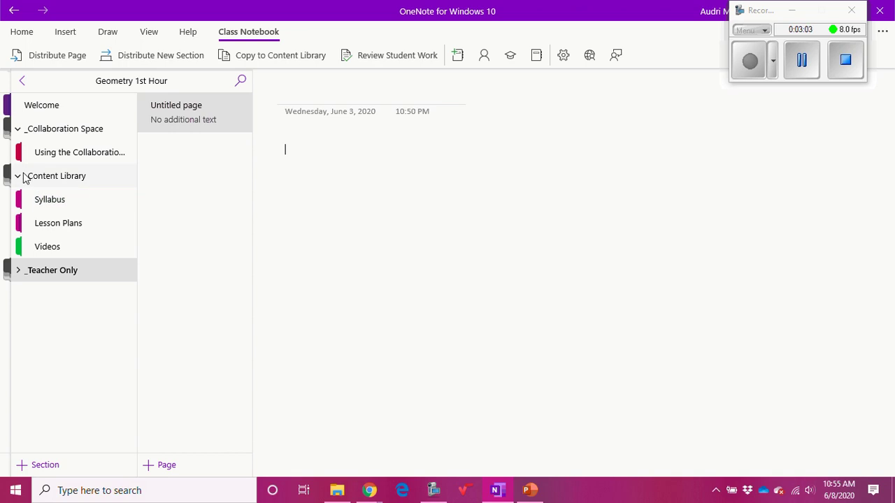
pyautogui.click(20, 271)
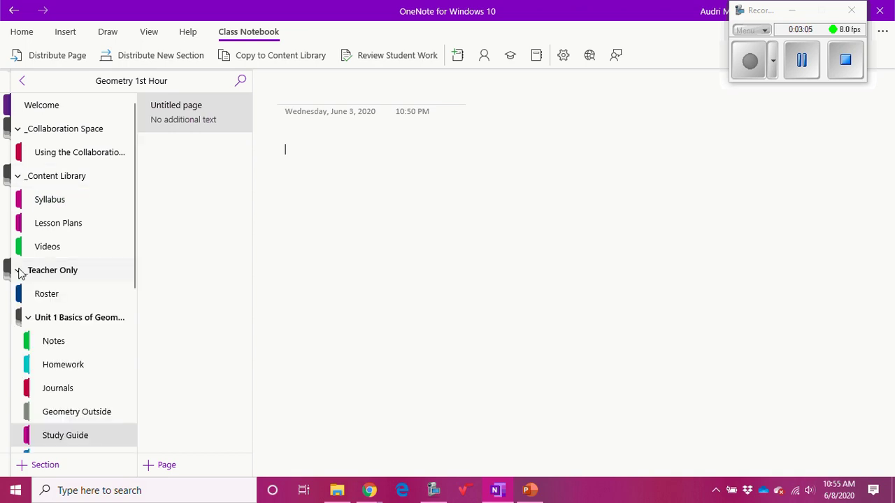
pyautogui.scroll(-3, 80, 315)
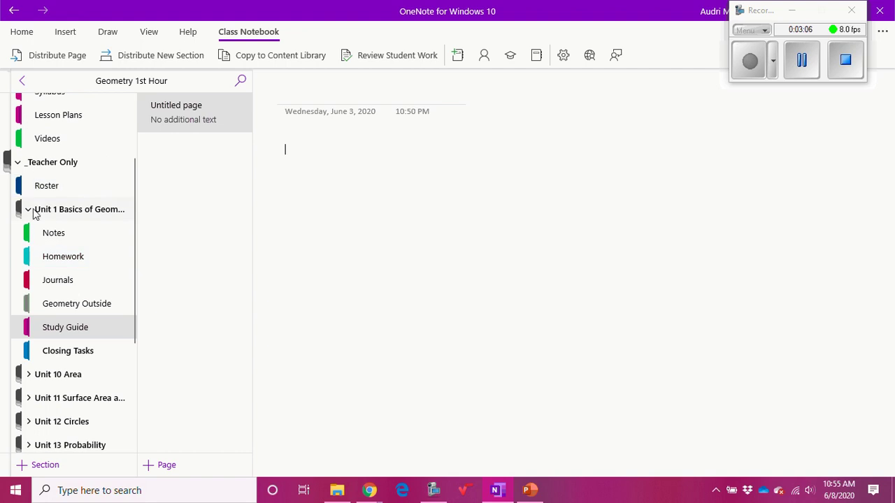
pyautogui.click(32, 210)
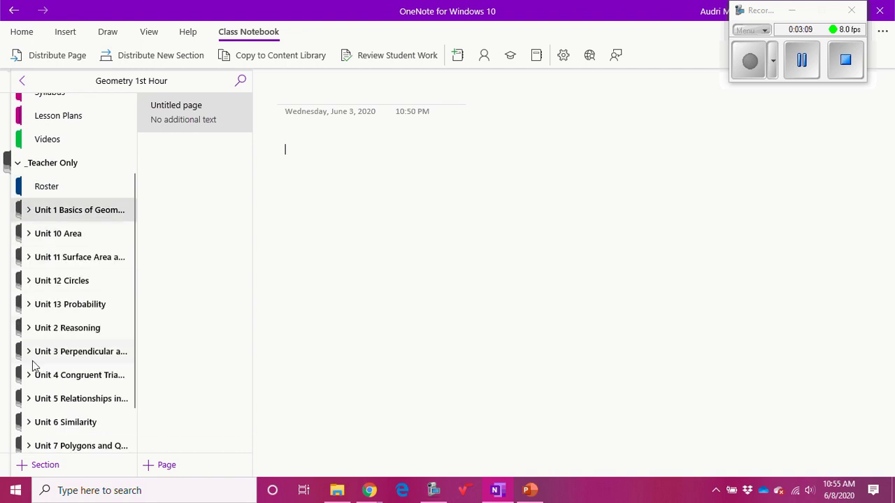
pyautogui.click(29, 211)
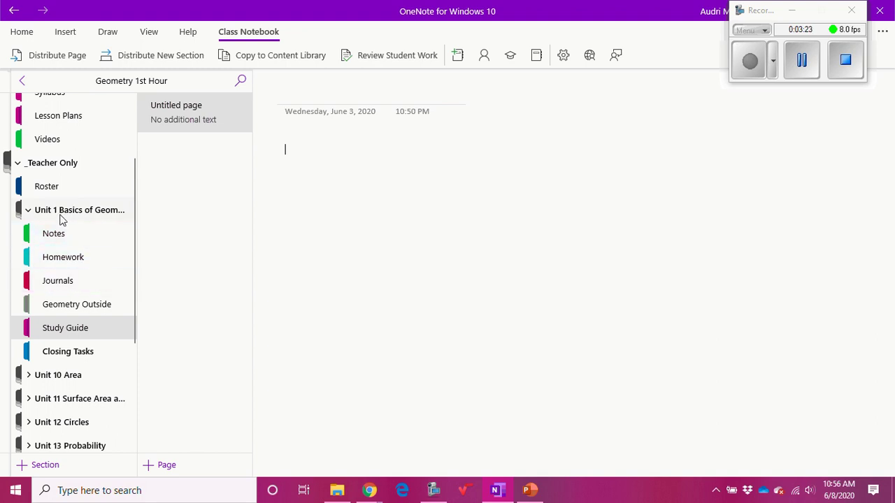
# - Create a new section group under _Teacher Only and rename it 'Testing'
pyautogui.rightClick(45, 470)
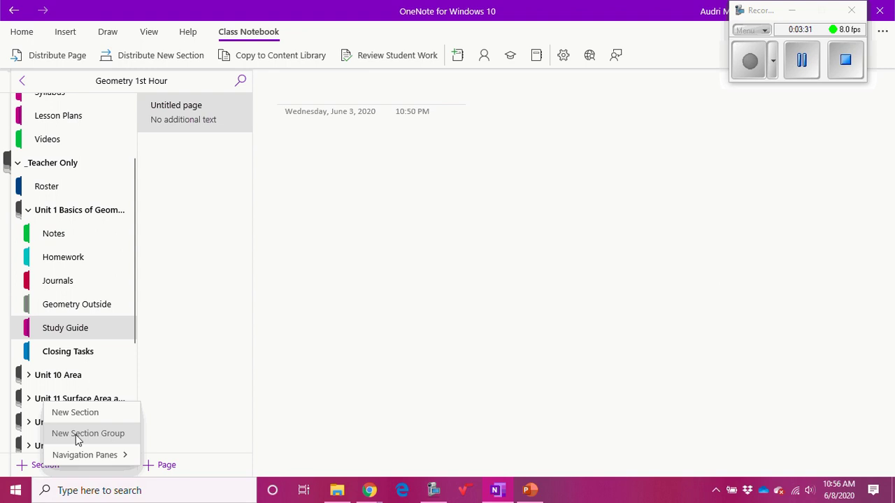
pyautogui.click(77, 439)
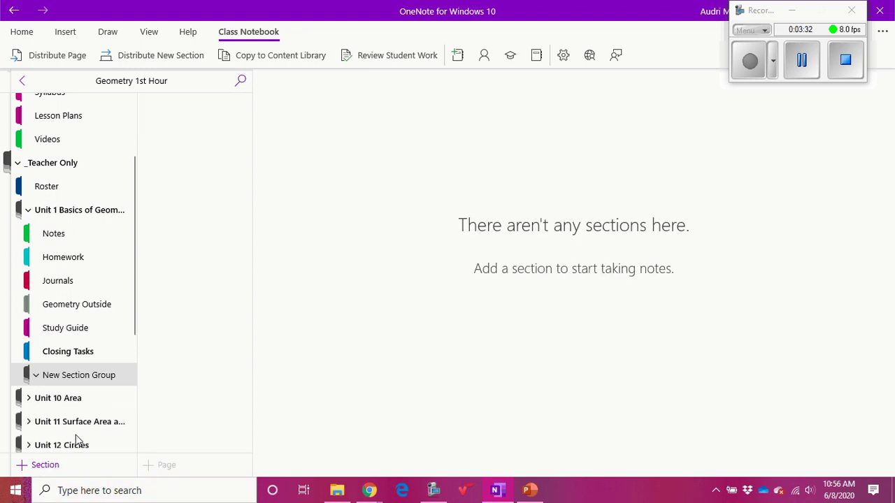
pyautogui.rightClick(63, 377)
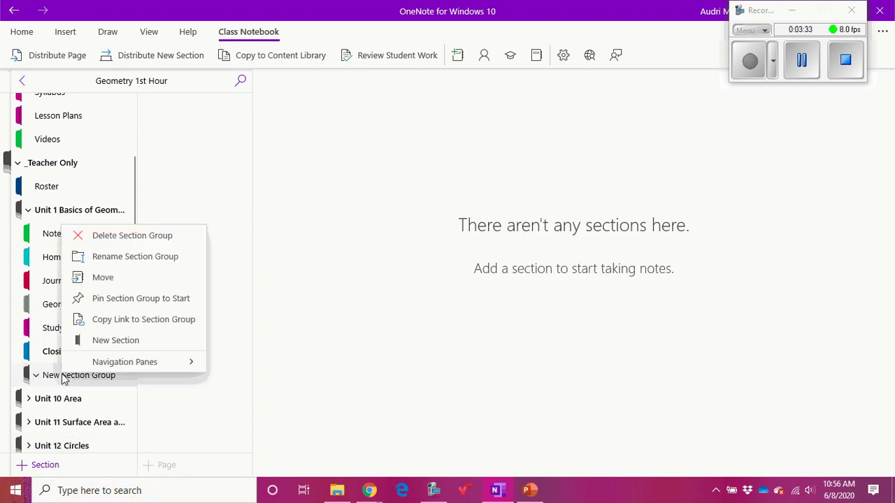
pyautogui.click(169, 257)
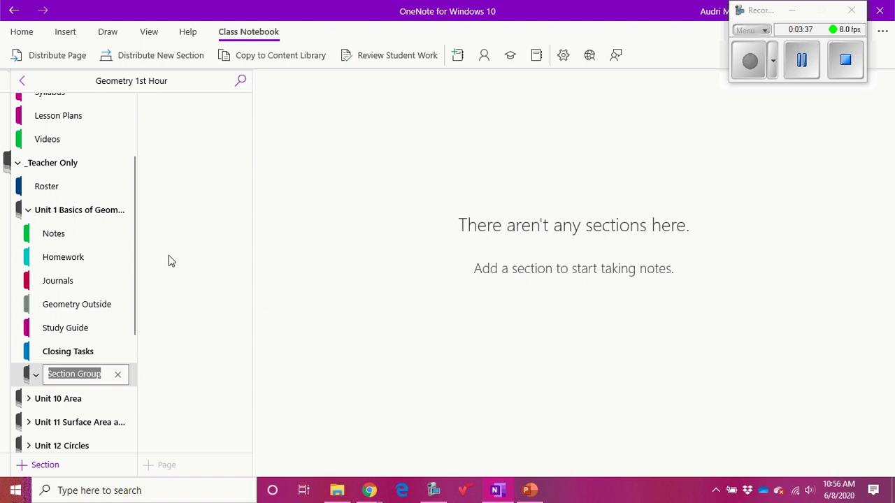
pyautogui.press('BackSpace')
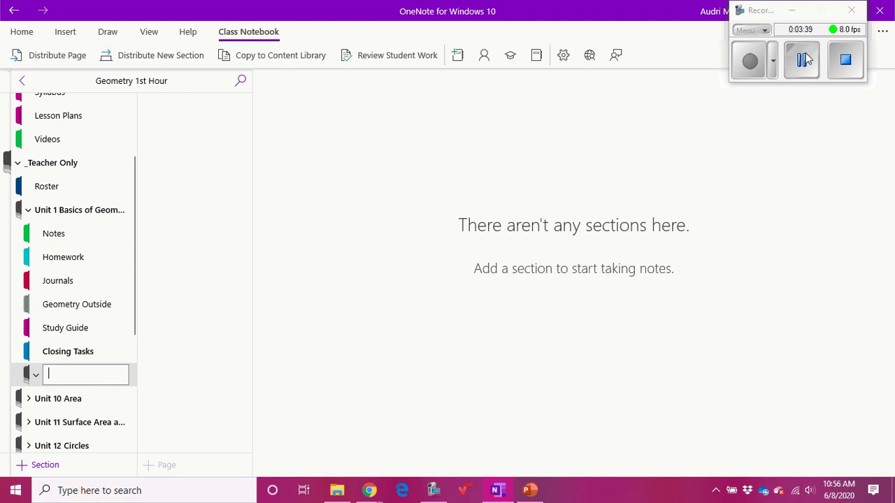
pyautogui.click(746, 71)
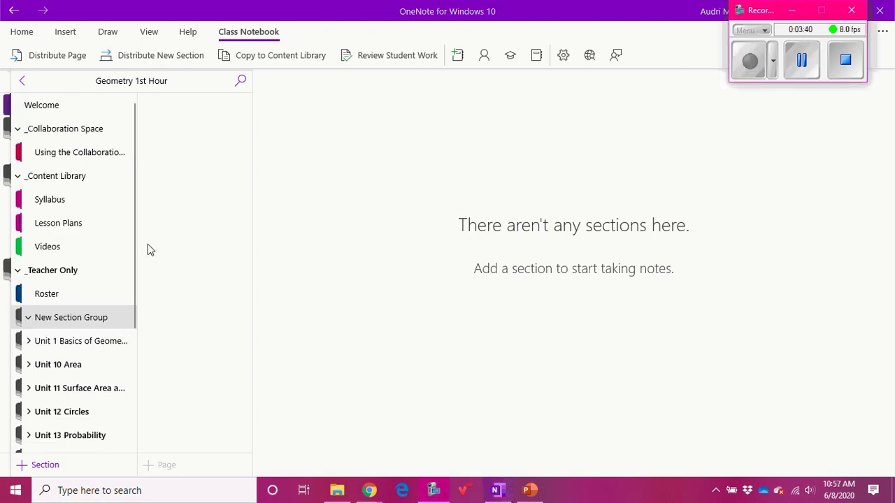
pyautogui.rightClick(80, 320)
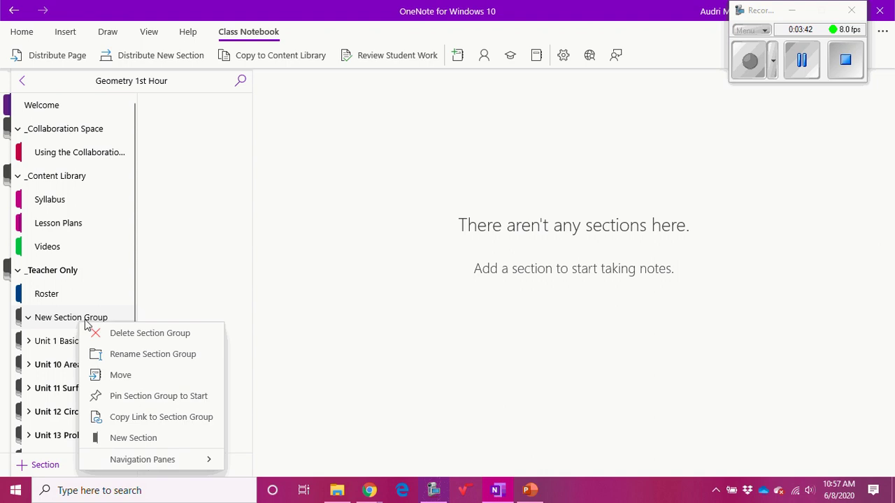
pyautogui.click(119, 354)
pyautogui.write('Testing')
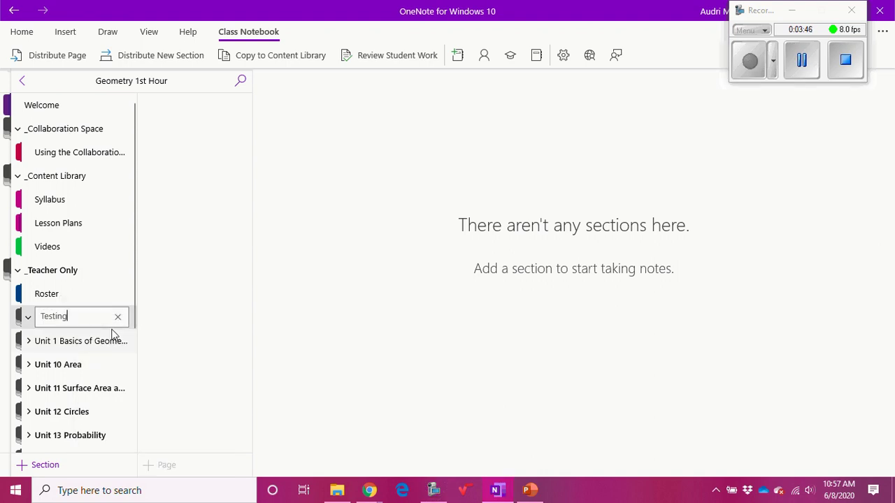
pyautogui.press('Return')
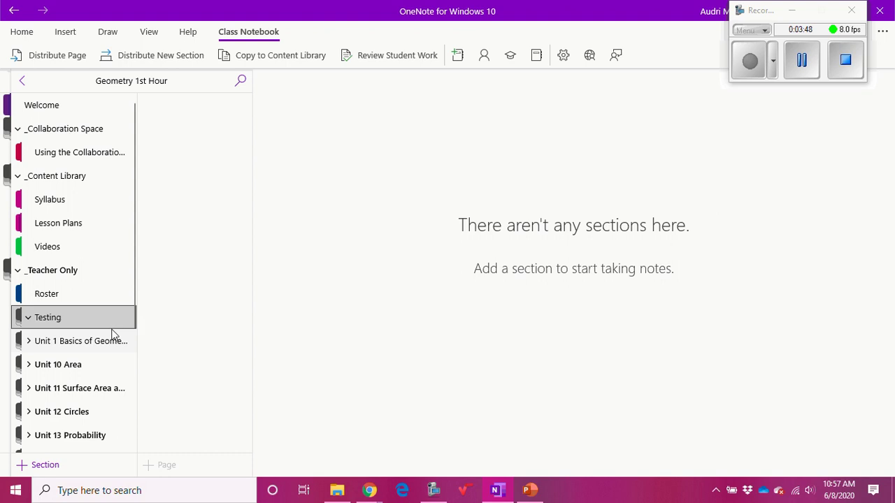
pyautogui.click(42, 320)
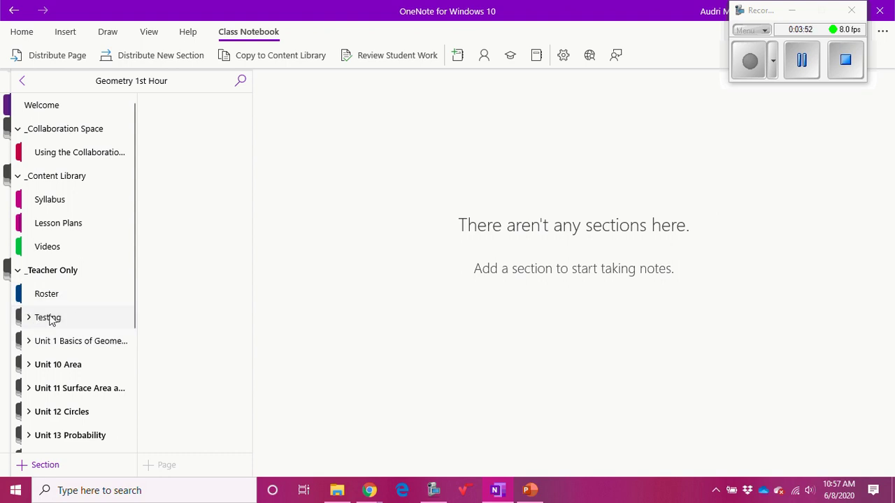
# - Add a new section inside Testing, then switch to the Teacher Training Wednesday 1st Class notebook
pyautogui.rightClick(51, 320)
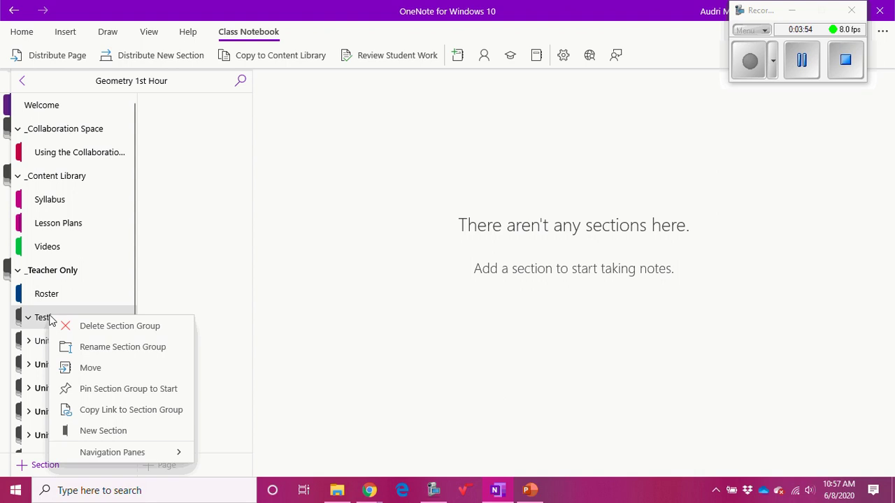
pyautogui.click(96, 432)
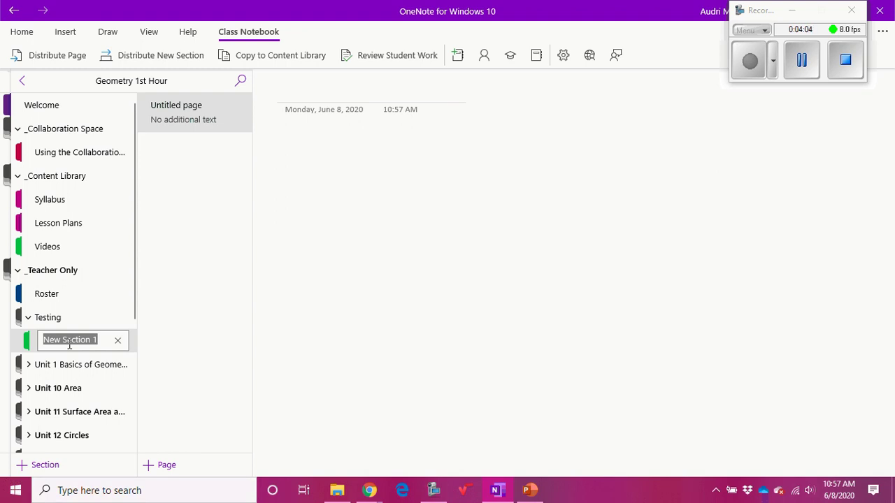
pyautogui.click(22, 80)
pyautogui.click(68, 248)
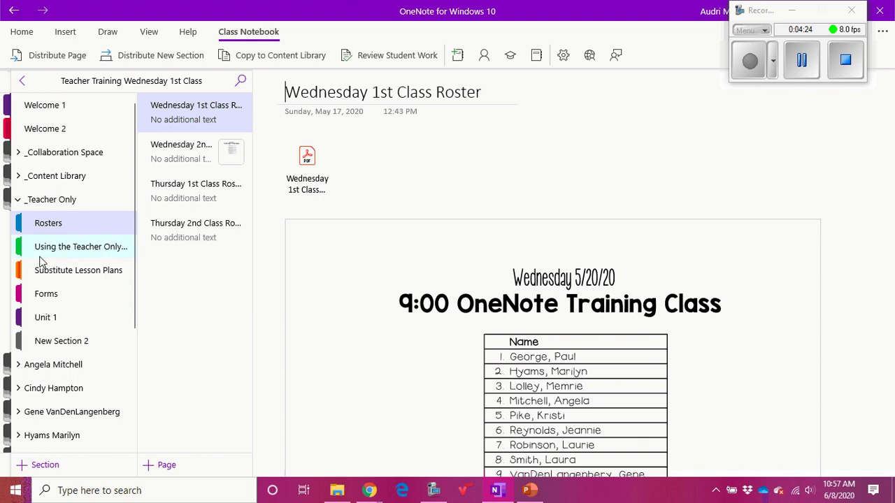
pyautogui.scroll(-3, 28, 273)
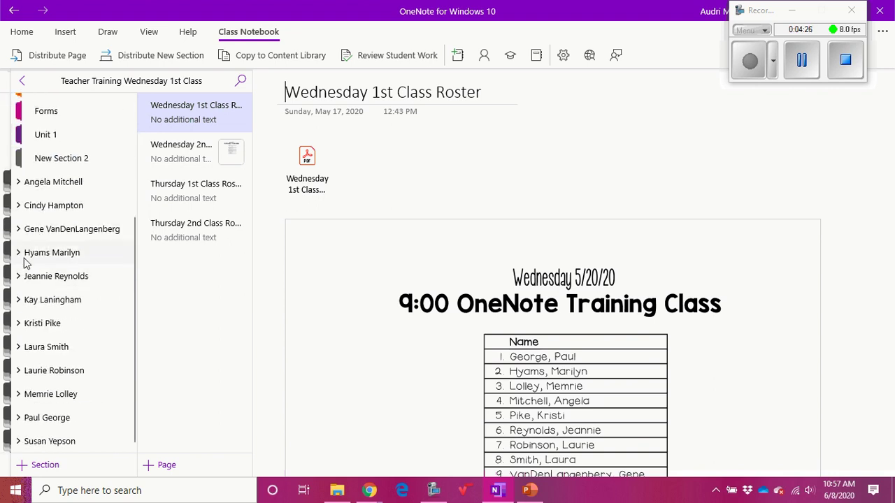
pyautogui.click(18, 252)
pyautogui.scroll(-1, 94, 278)
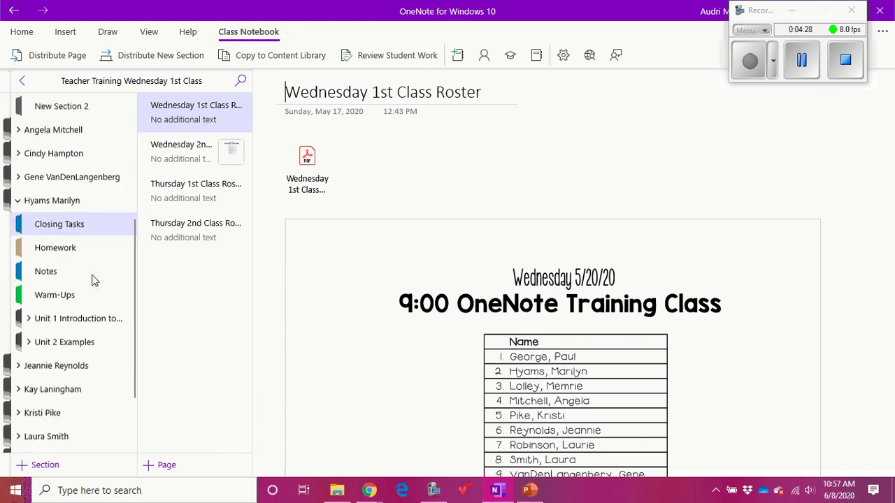
pyautogui.click(28, 317)
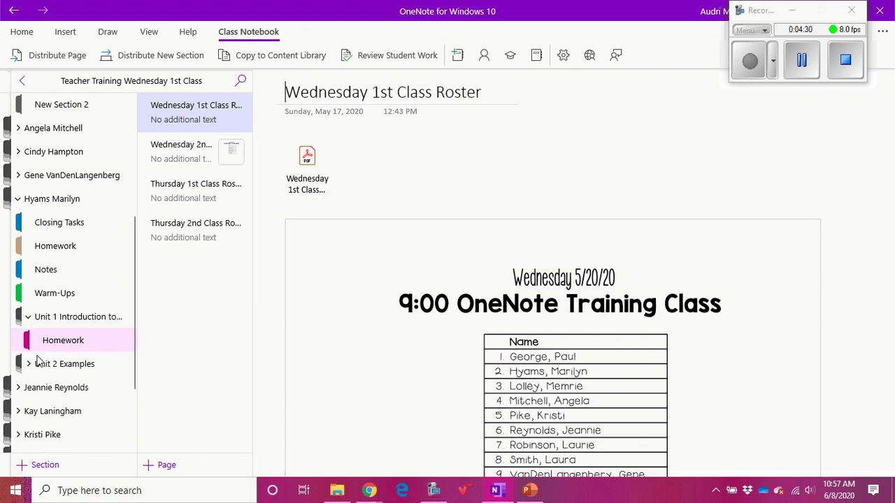
pyautogui.click(28, 317)
pyautogui.click(30, 340)
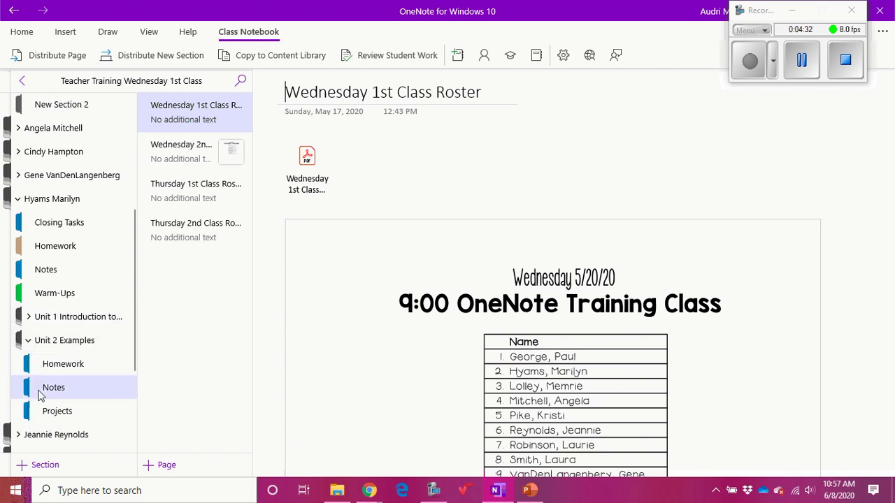
pyautogui.click(31, 342)
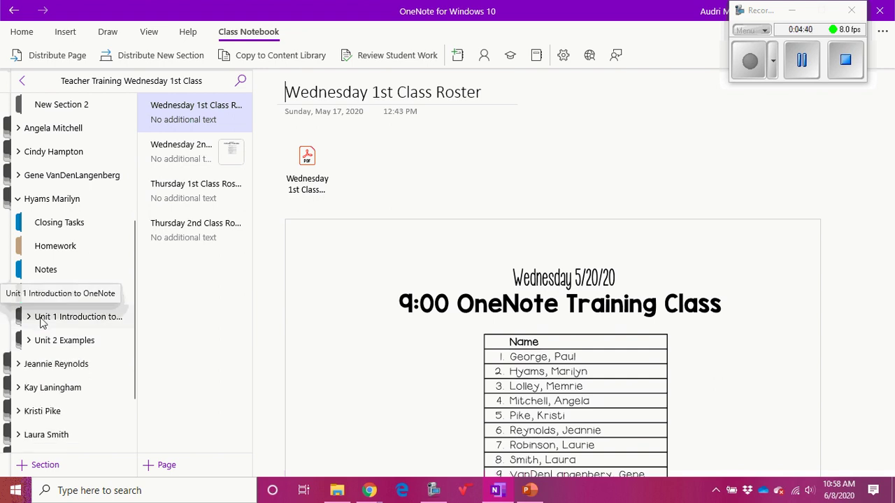
pyautogui.click(19, 200)
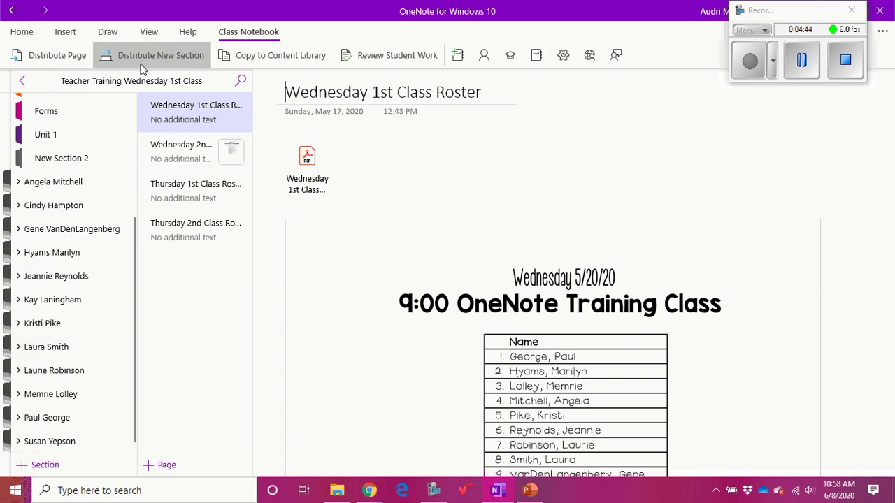
# - From the Class Notebook ribbon, choose Distribute New Section Group to open its empty pane
pyautogui.click(251, 34)
pyautogui.click(246, 33)
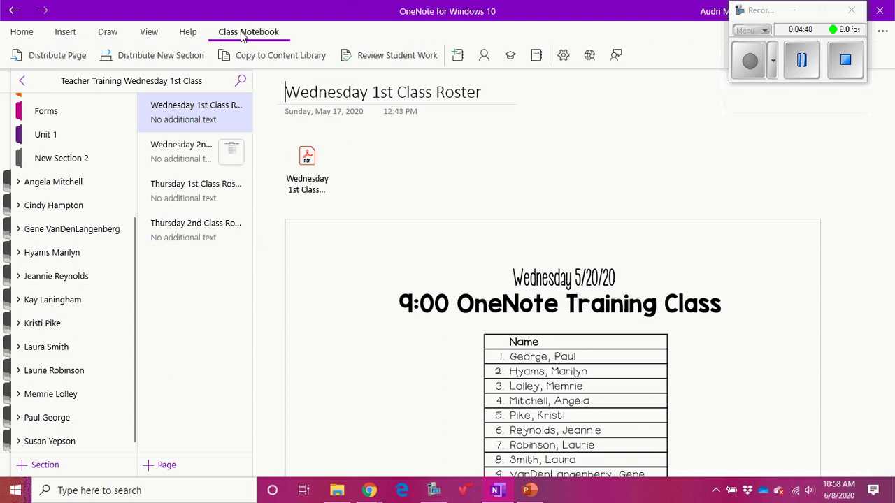
pyautogui.click(135, 65)
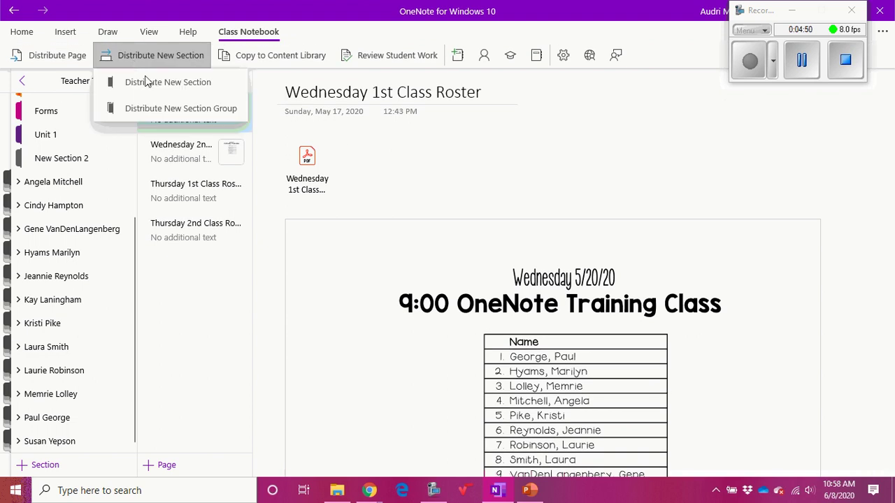
pyautogui.click(175, 113)
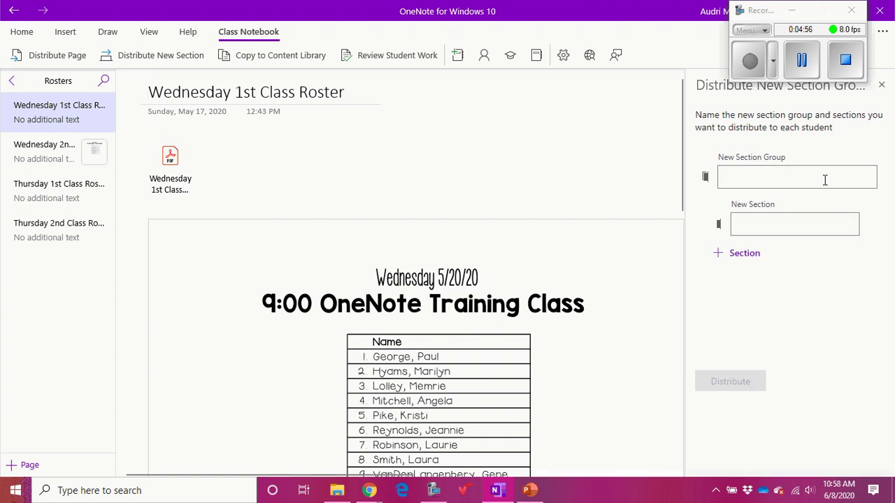
# - Distribute a 'Unit 3 Testing' section group with Notes, Homework and Quizzes sections to all students
pyautogui.write('Un')
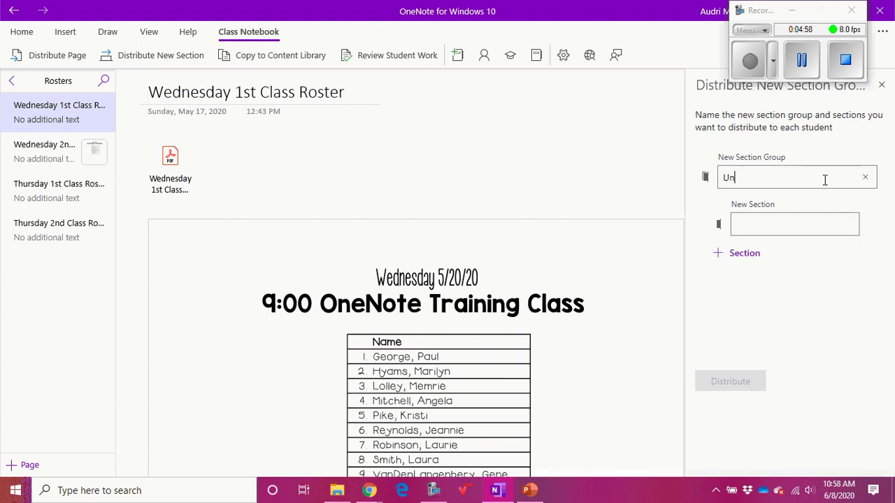
pyautogui.write('it 3 Testing')
pyautogui.click(809, 226)
pyautogui.write('Notes')
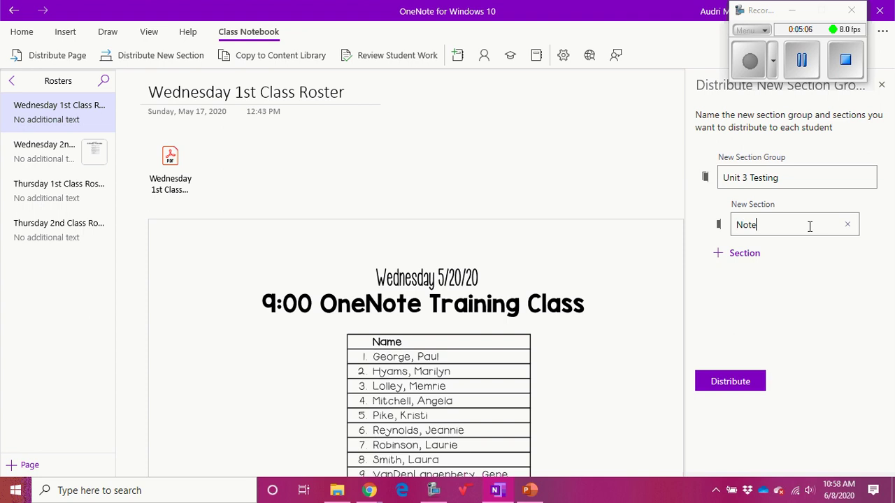
pyautogui.click(743, 256)
pyautogui.write('Homework')
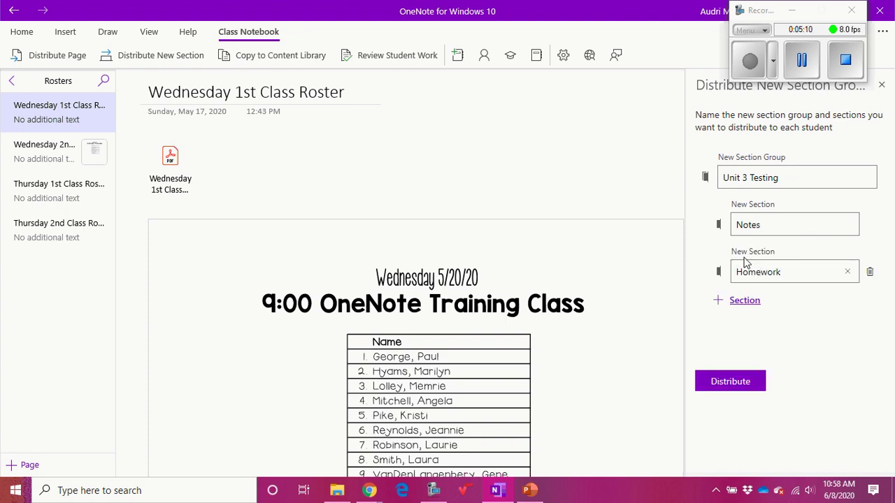
pyautogui.click(745, 297)
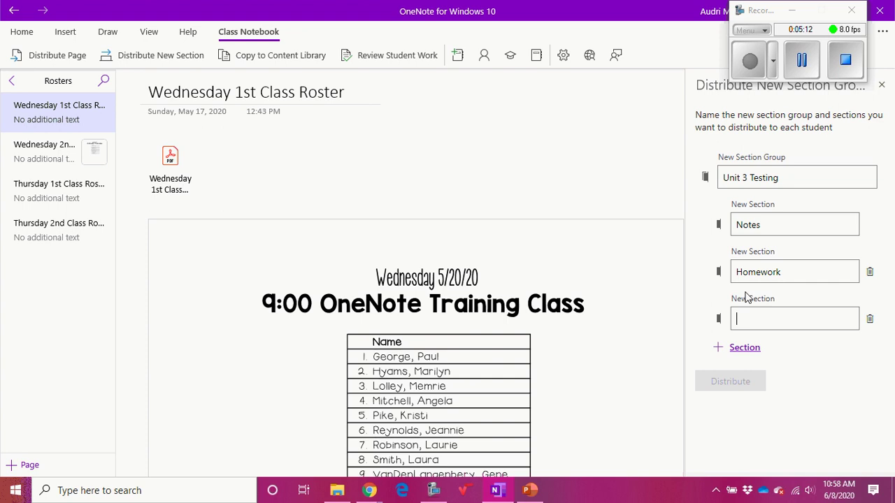
pyautogui.write('Test')
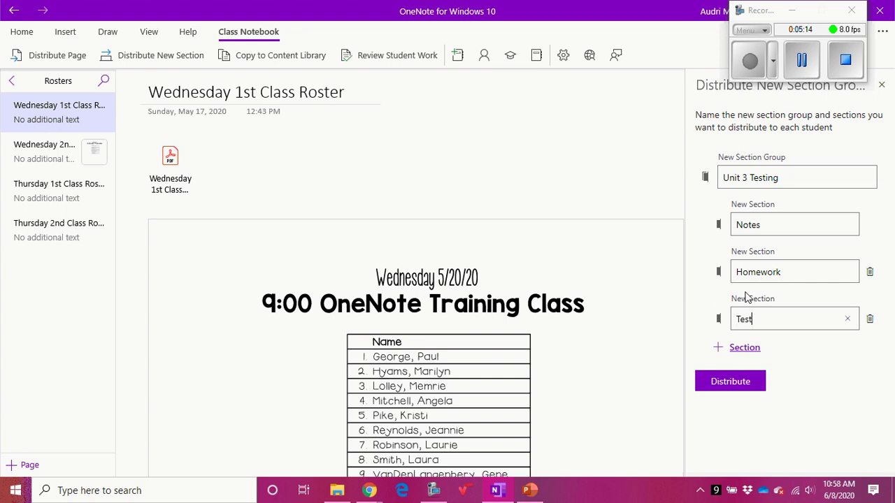
pyautogui.press('BackSpace')
pyautogui.press('BackSpace')
pyautogui.press('BackSpace')
pyautogui.press('BackSpace')
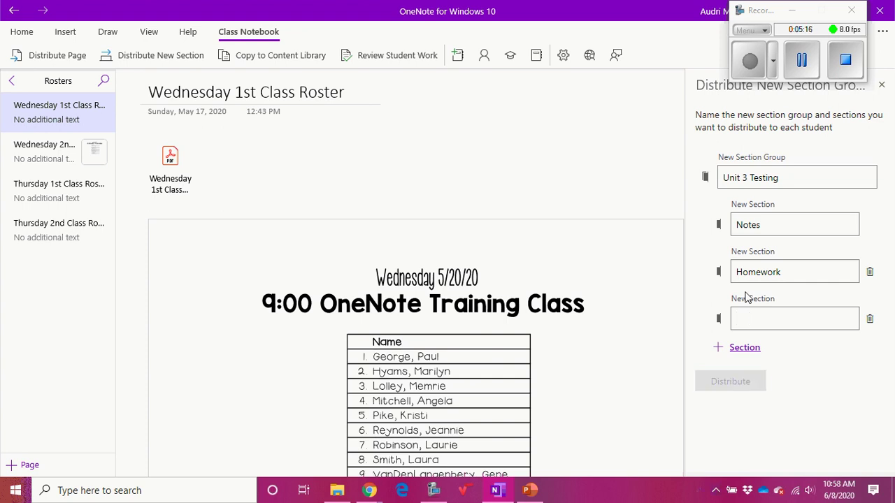
pyautogui.write('Quizzes')
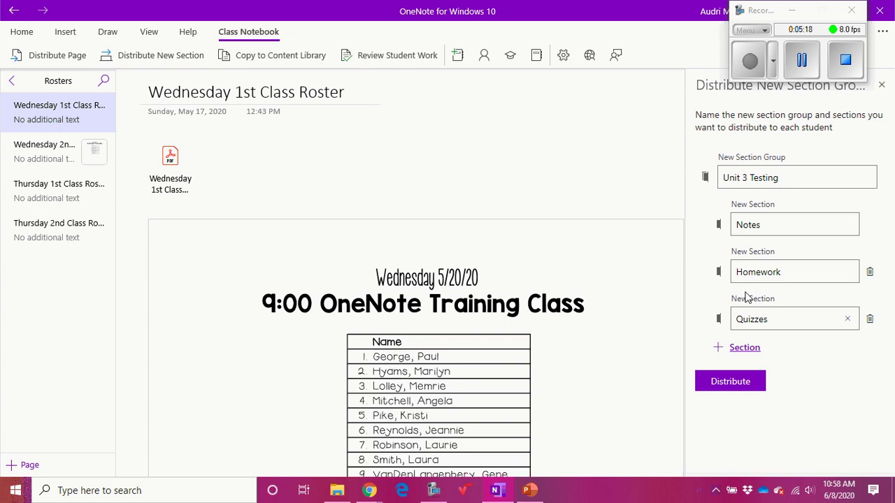
pyautogui.click(728, 387)
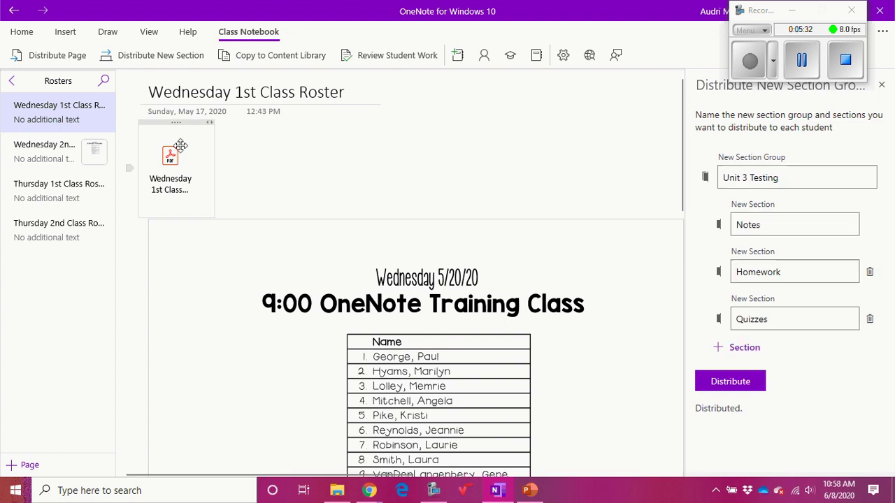
# - Return to the full notebook list and expand a student's section group
pyautogui.click(11, 82)
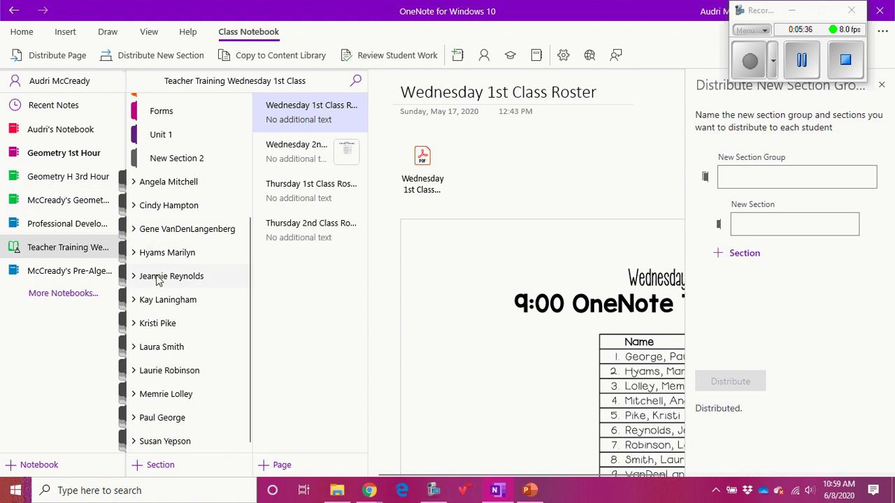
pyautogui.scroll(3, 160, 273)
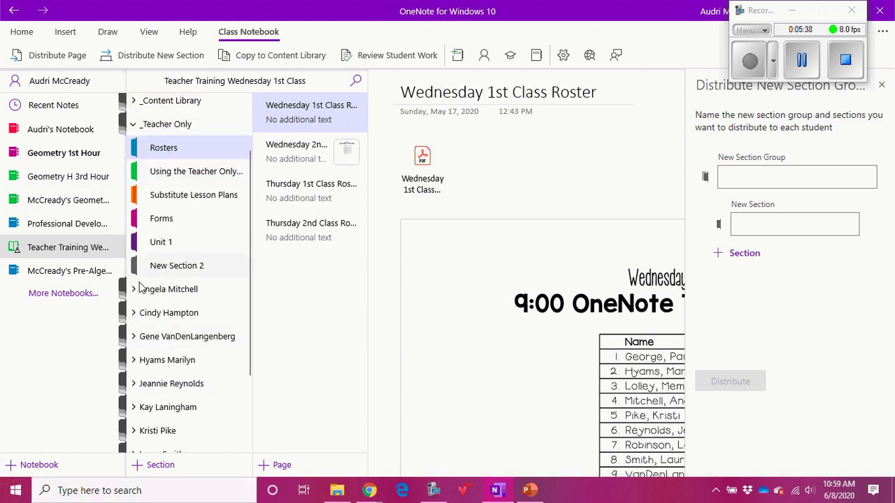
pyautogui.click(136, 313)
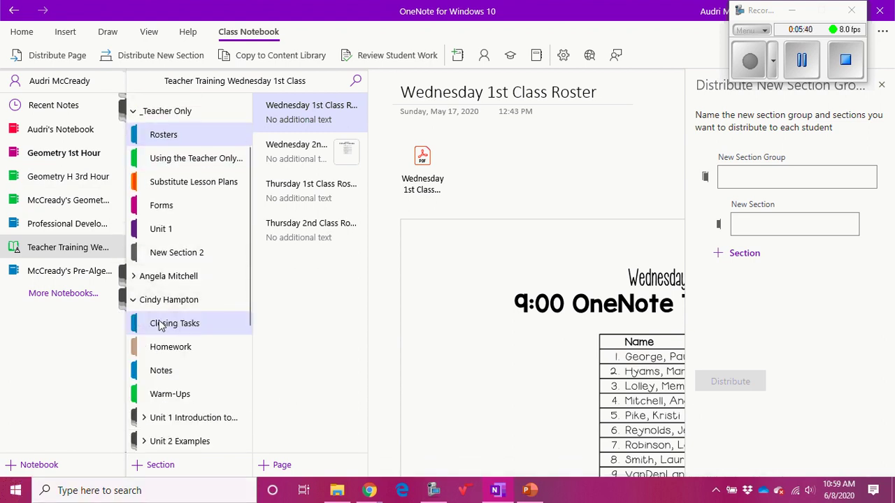
pyautogui.scroll(-3, 161, 325)
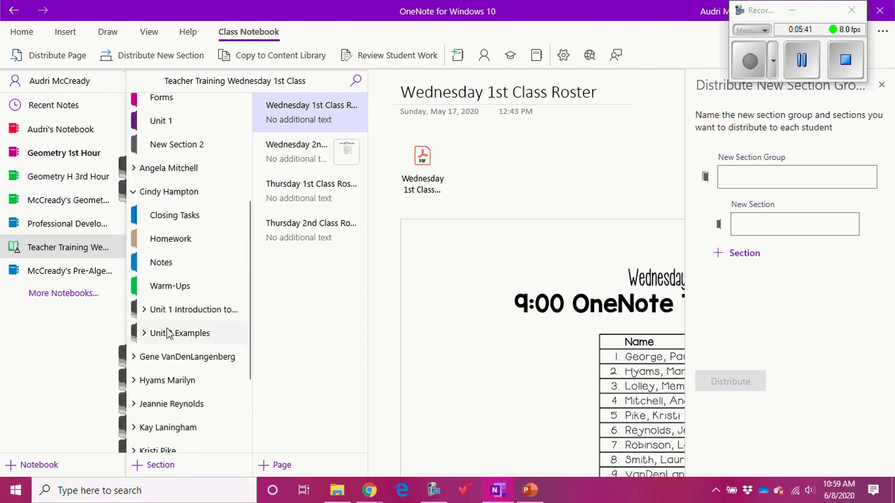
# - Sync the Teacher Training notebook and check the sections inside Unit 3 Testing
pyautogui.rightClick(18, 251)
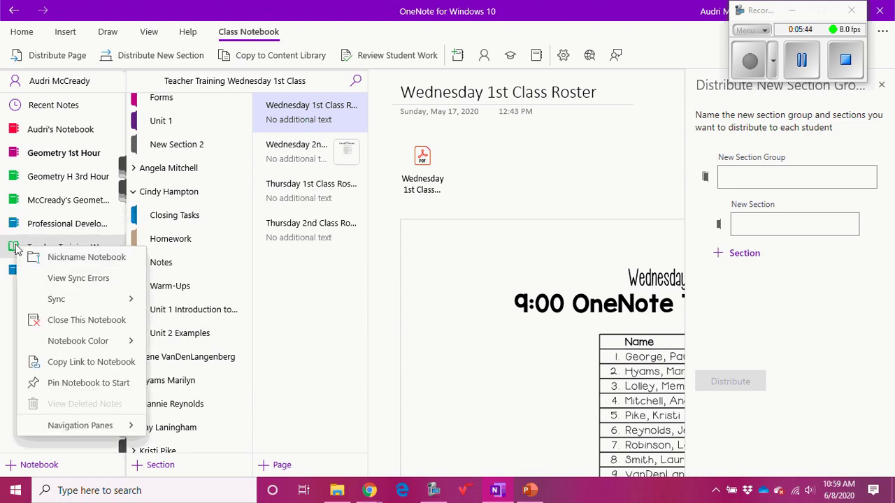
pyautogui.click(57, 301)
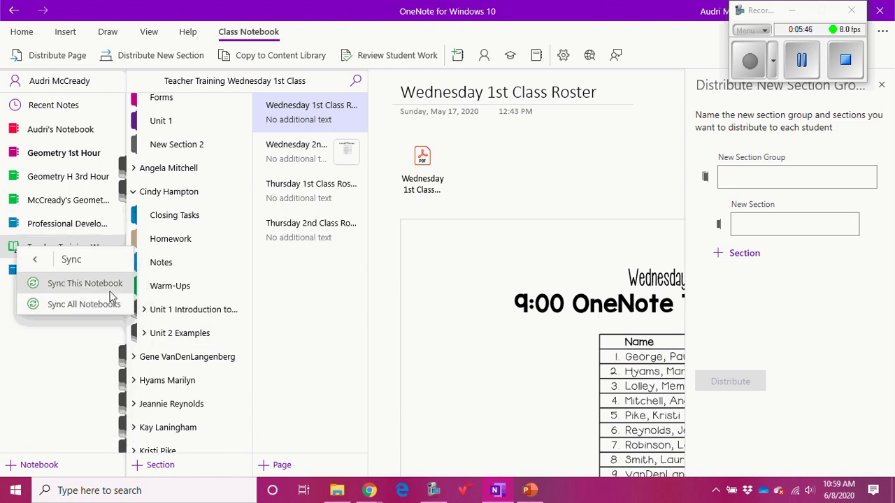
pyautogui.click(70, 283)
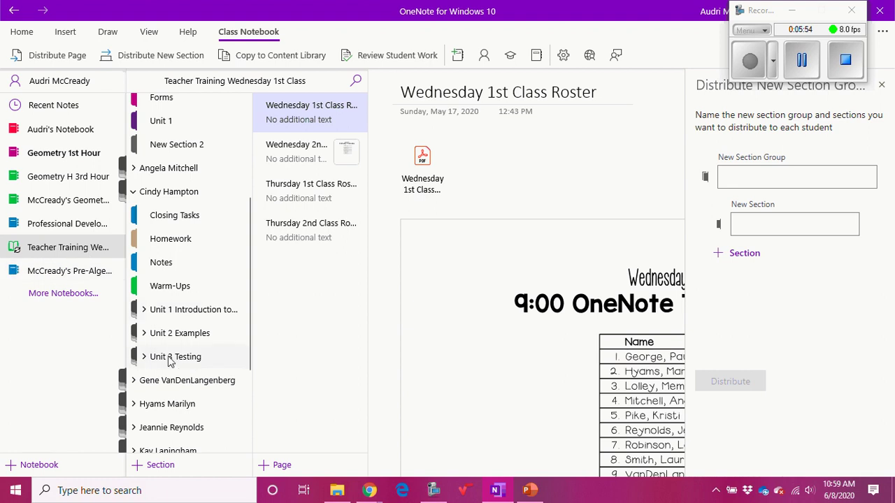
pyautogui.click(181, 360)
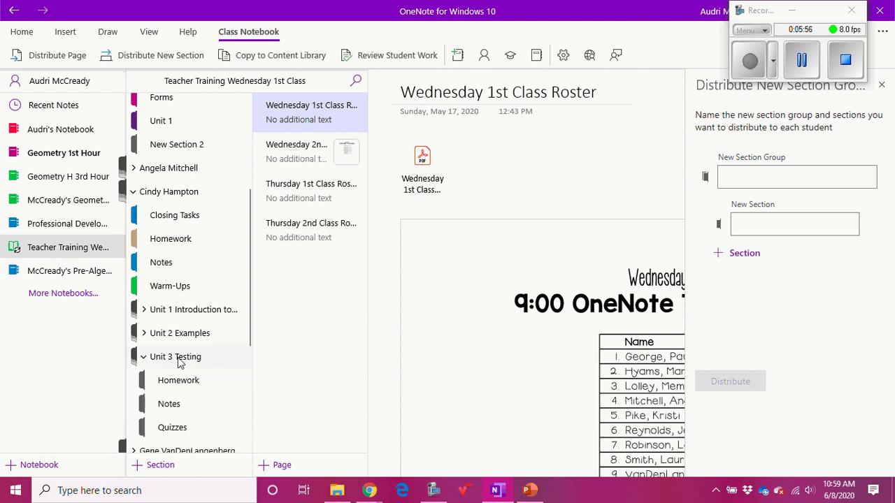
pyautogui.click(172, 360)
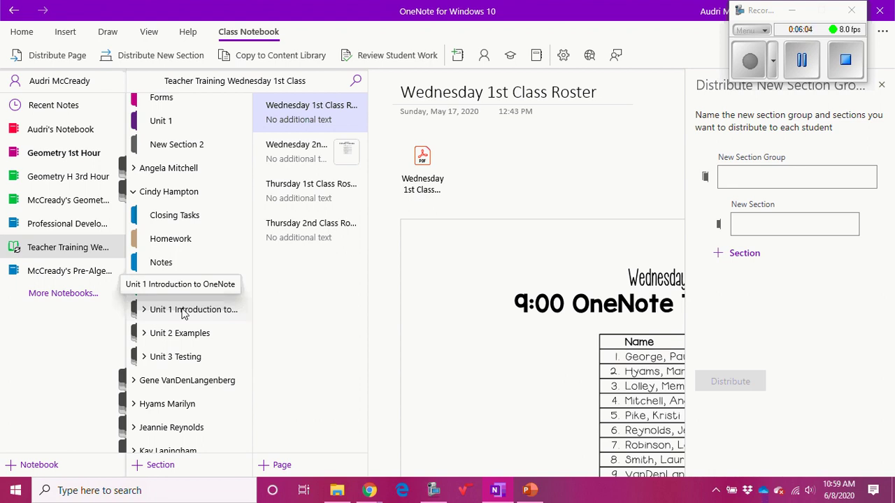
# - Collapse the expanded student section group to reveal the full student list
pyautogui.click(133, 192)
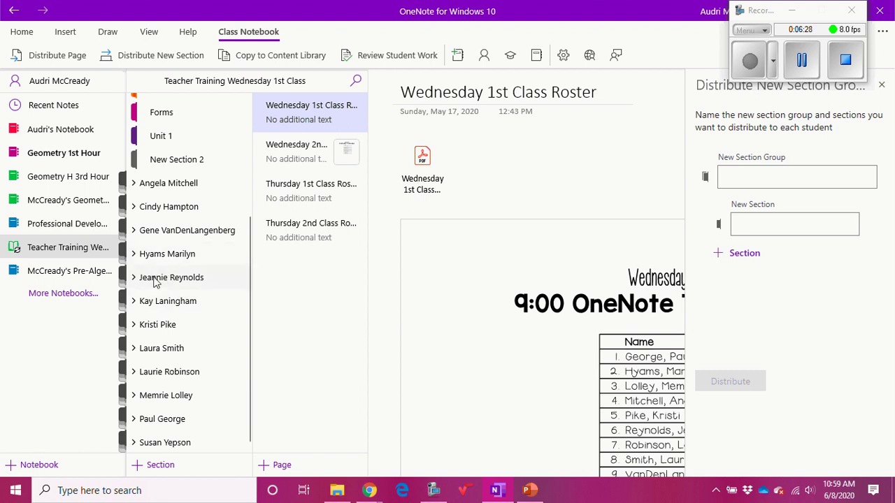
# - Rename a student's section group to the student's surname followed by their first name
pyautogui.click(157, 325)
pyautogui.rightClick(158, 325)
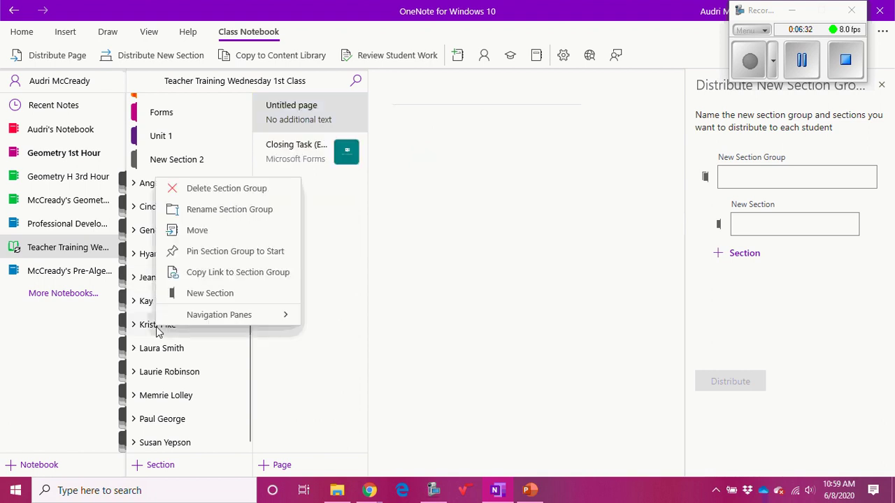
pyautogui.click(225, 210)
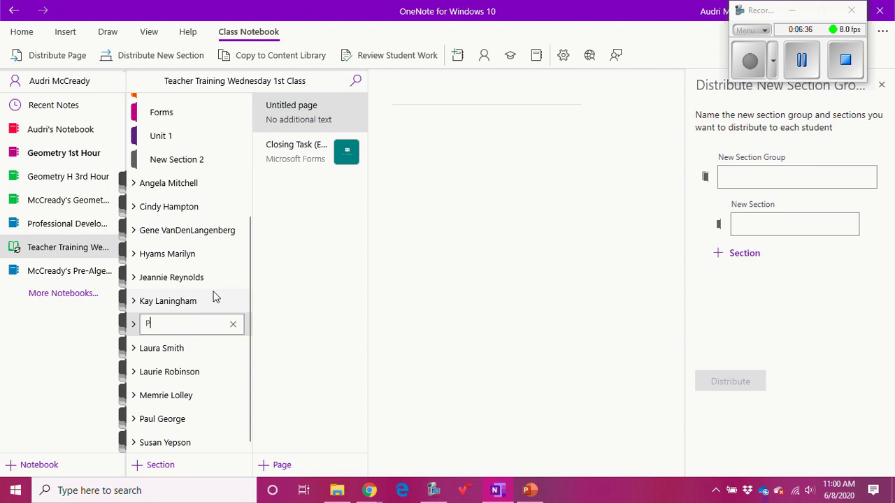
pyautogui.press('Return')
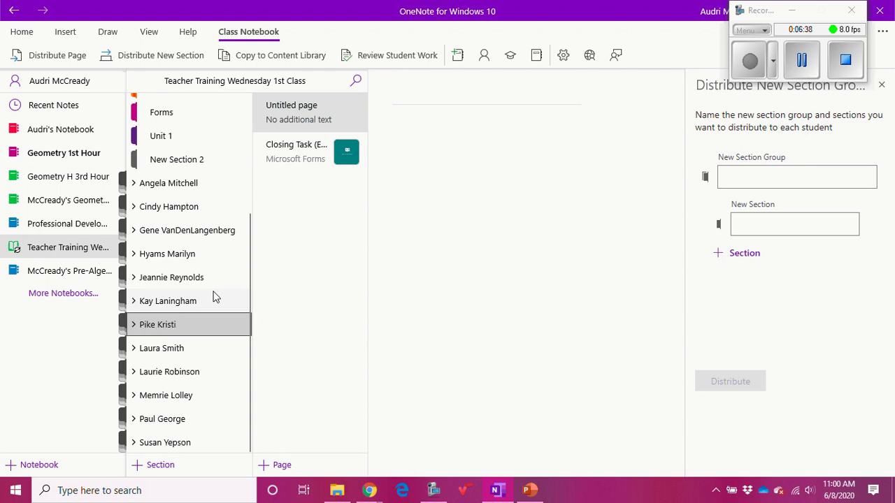